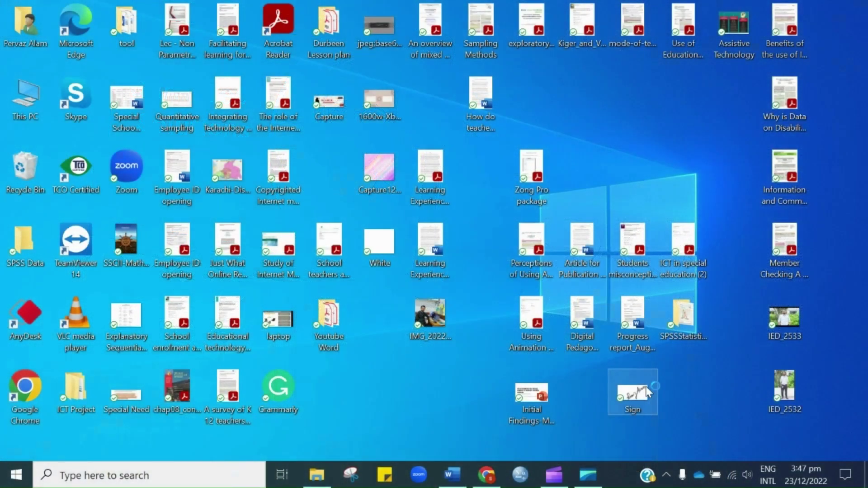
double_click(645, 387)
scroll(601, 356, up, 2)
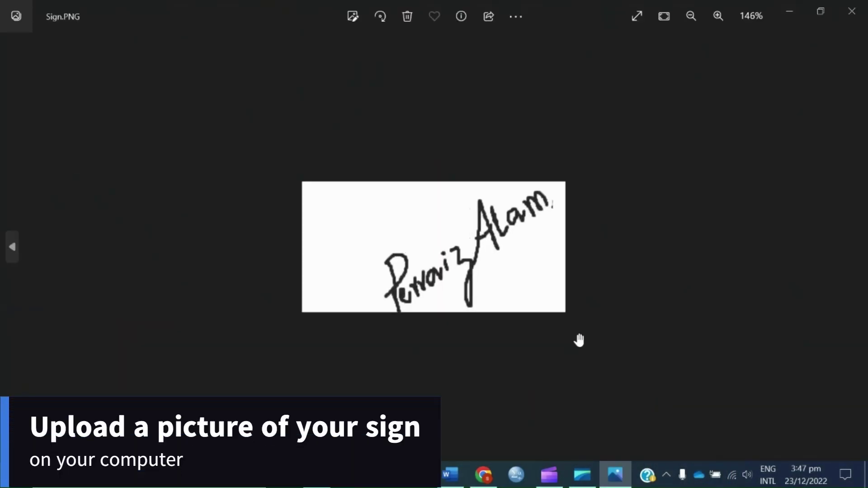
scroll(580, 339, up, 2)
scroll(579, 339, up, 1)
scroll(579, 340, down, 1)
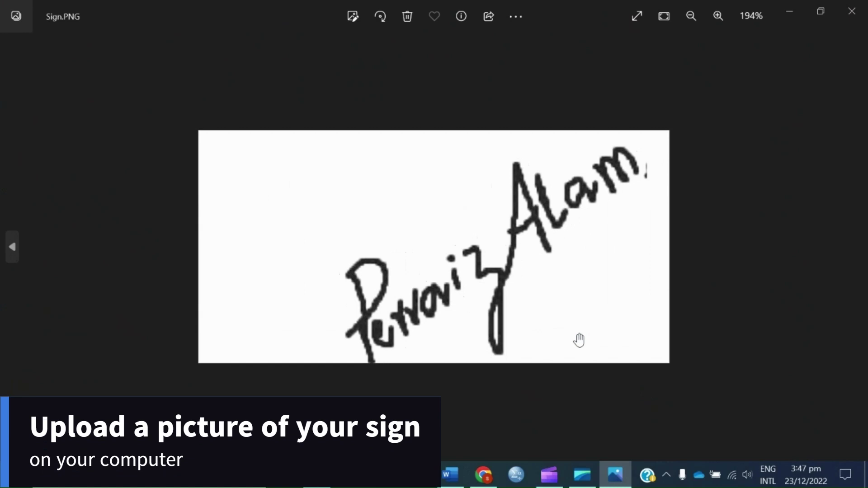
scroll(579, 340, down, 2)
scroll(579, 340, down, 2)
scroll(579, 340, down, 1)
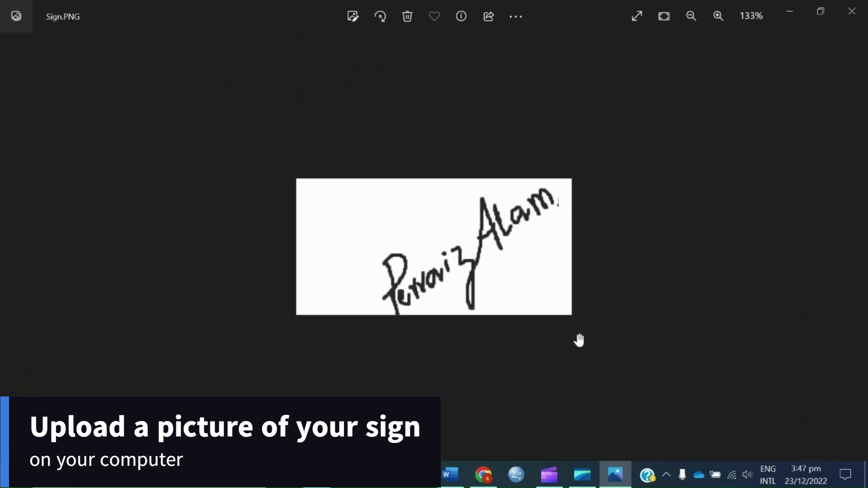
scroll(579, 339, down, 1)
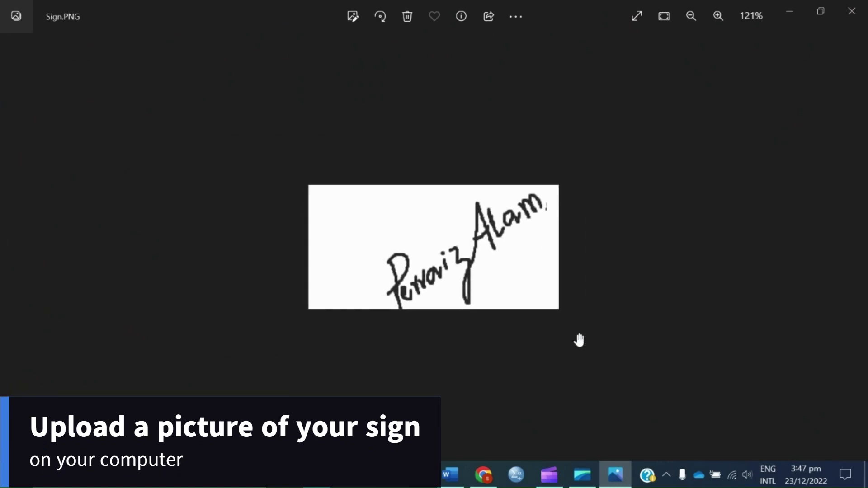
scroll(579, 340, down, 1)
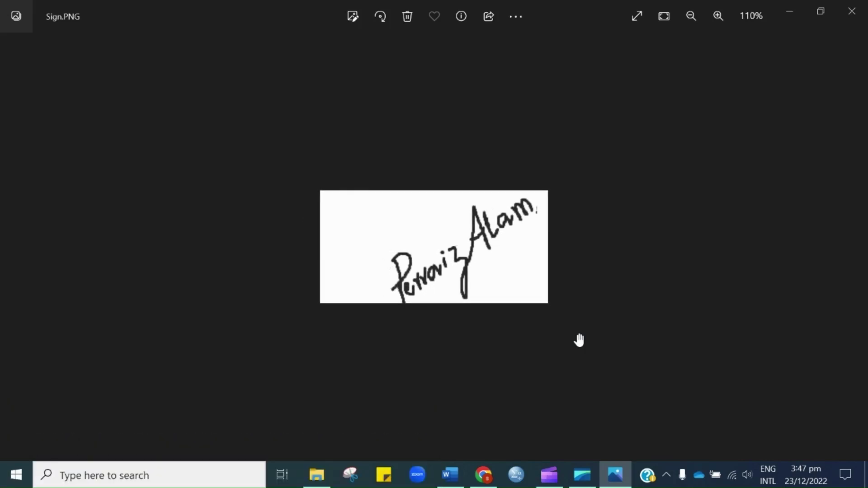
scroll(580, 340, up, 2)
scroll(579, 340, up, 2)
scroll(579, 340, down, 1)
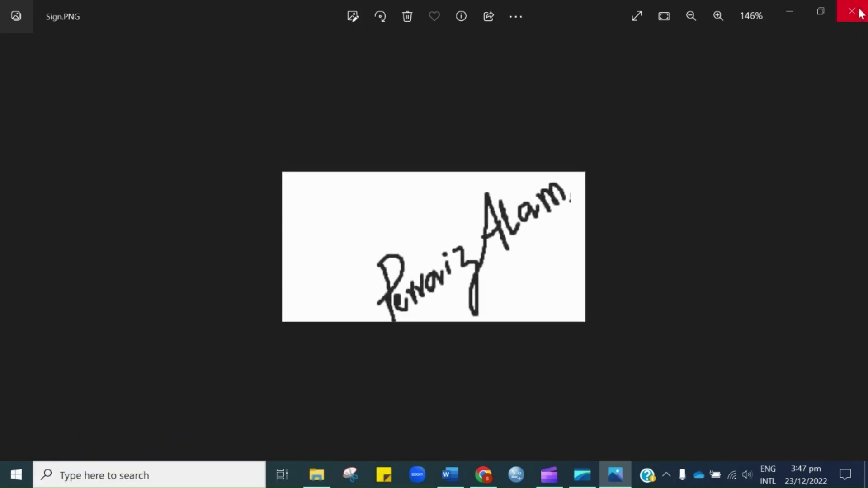
click(860, 14)
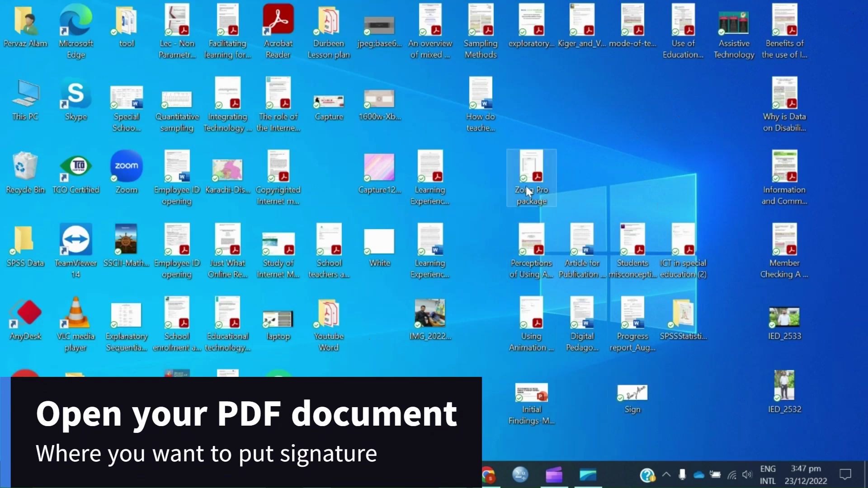
Open Zong Pro package.pdf and collapse the right Tools pane to widen the page.
double_click(527, 192)
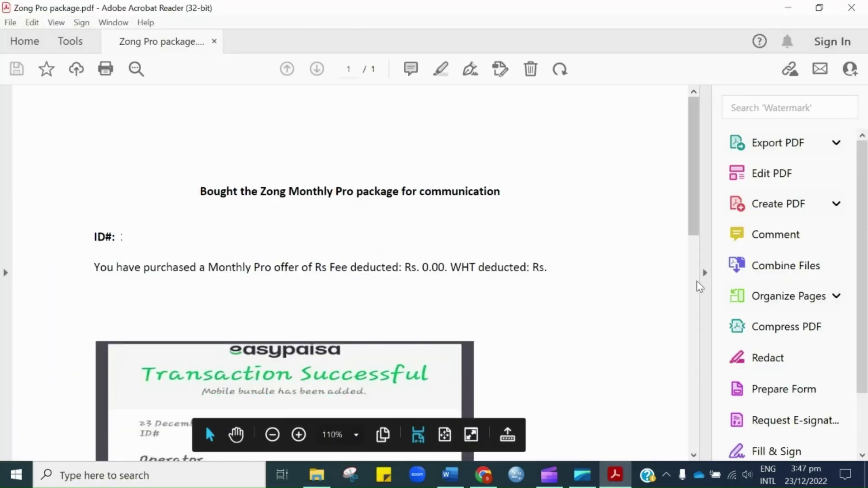
click(703, 273)
scroll(641, 211, down, 2)
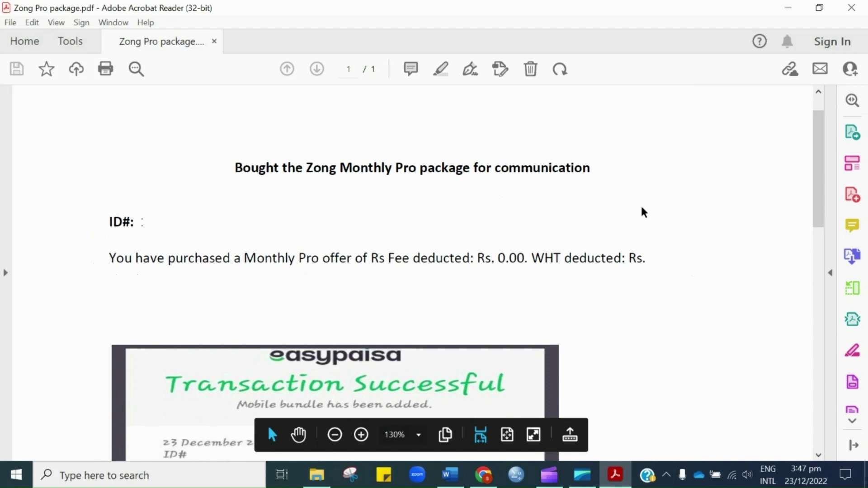
scroll(644, 213, down, 1)
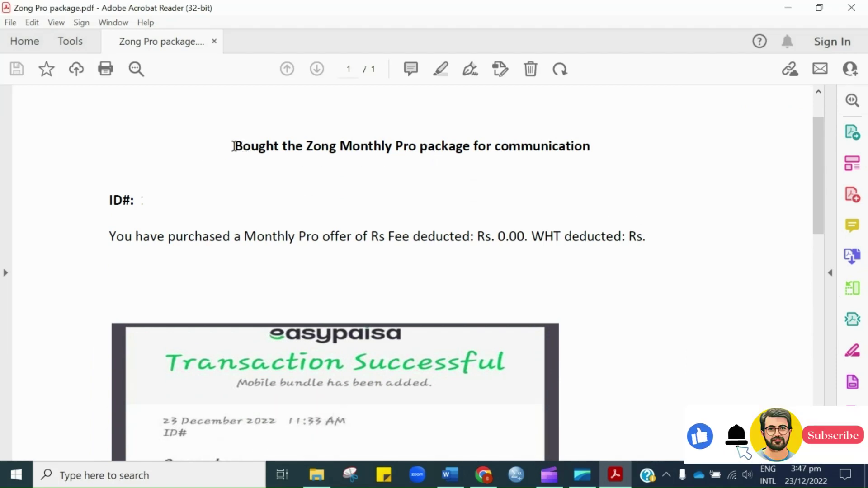
Clear the accidental title selection and scroll down to the Name, Signature and Date lines.
drag(233, 146, 592, 147)
click(602, 147)
scroll(618, 194, down, 1)
scroll(619, 202, down, 3)
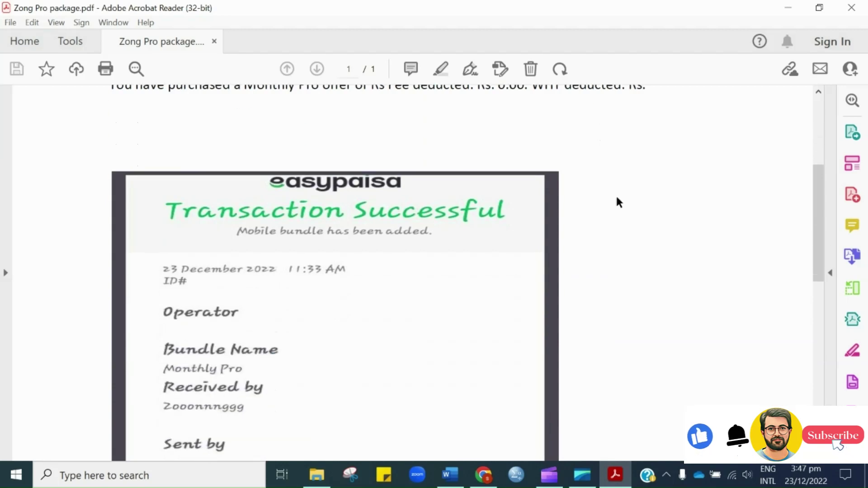
scroll(619, 202, down, 3)
scroll(617, 204, down, 2)
scroll(622, 215, down, 4)
scroll(623, 215, down, 3)
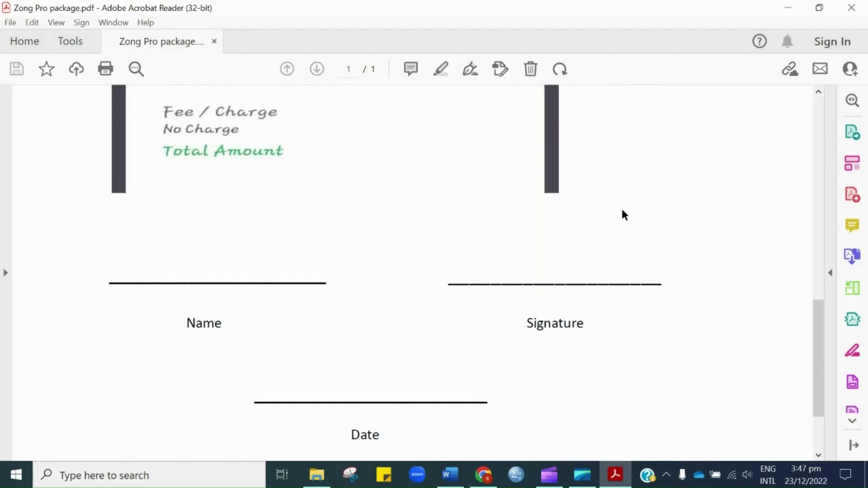
click(127, 264)
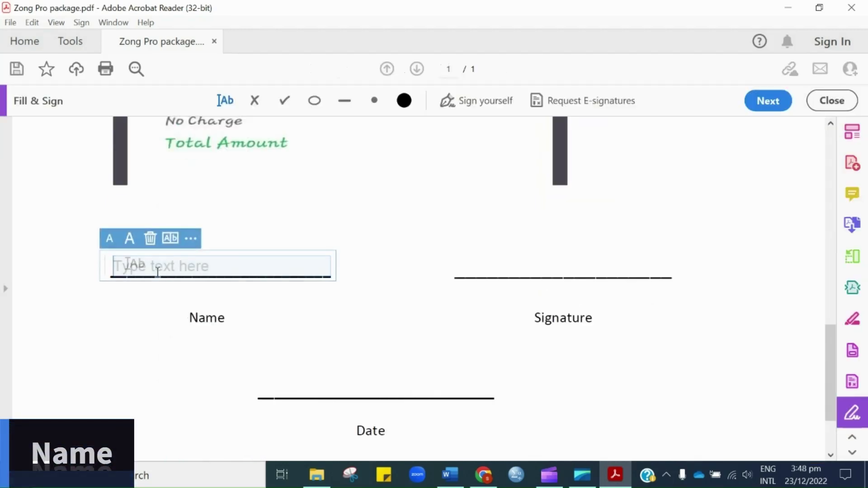
text(Pervaiz Alam)
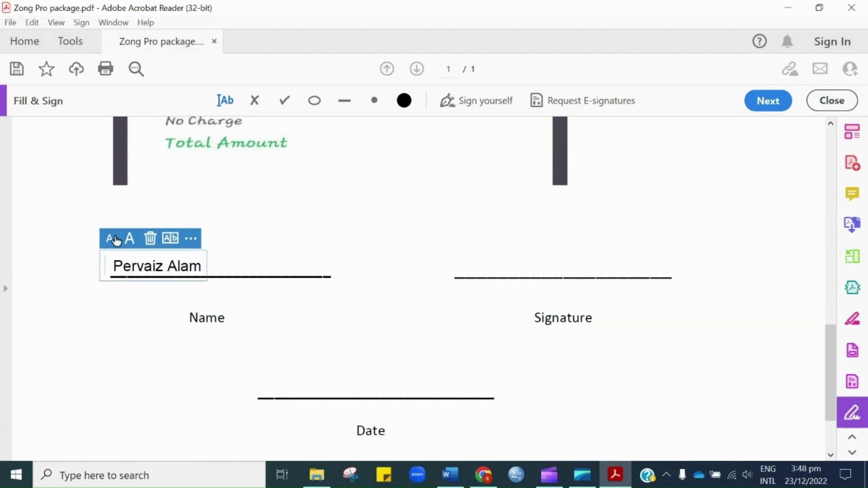
drag(106, 254, 131, 246)
Fill the Date line with December 23, 2022, nudged slightly right along it.
click(276, 384)
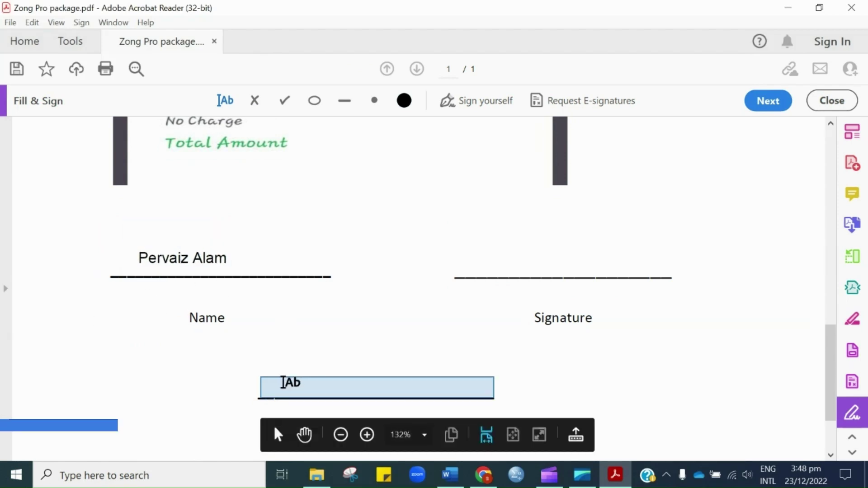
text(December)
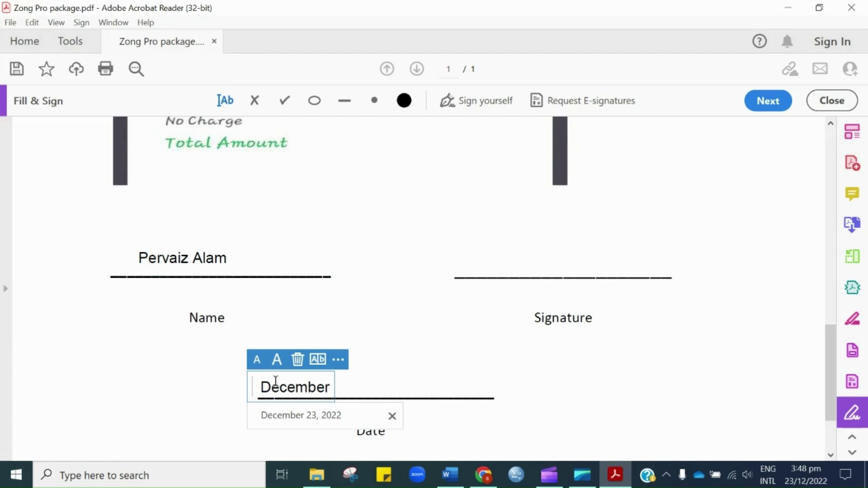
click(306, 412)
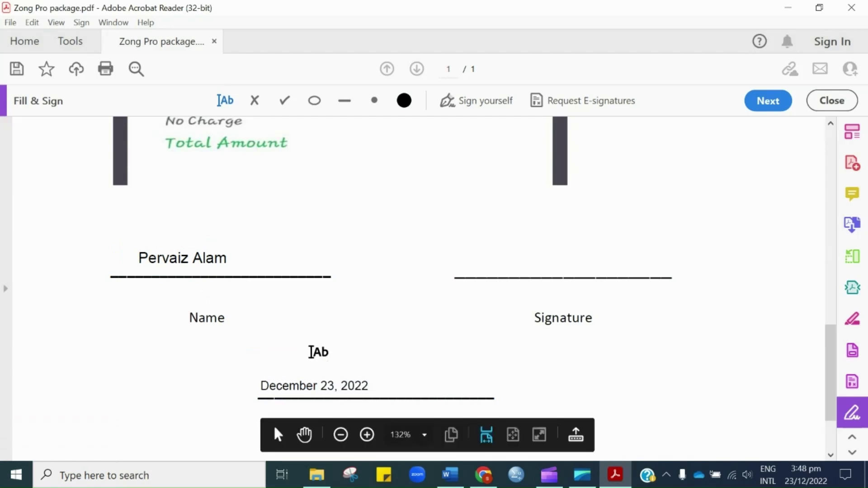
drag(255, 376, 270, 373)
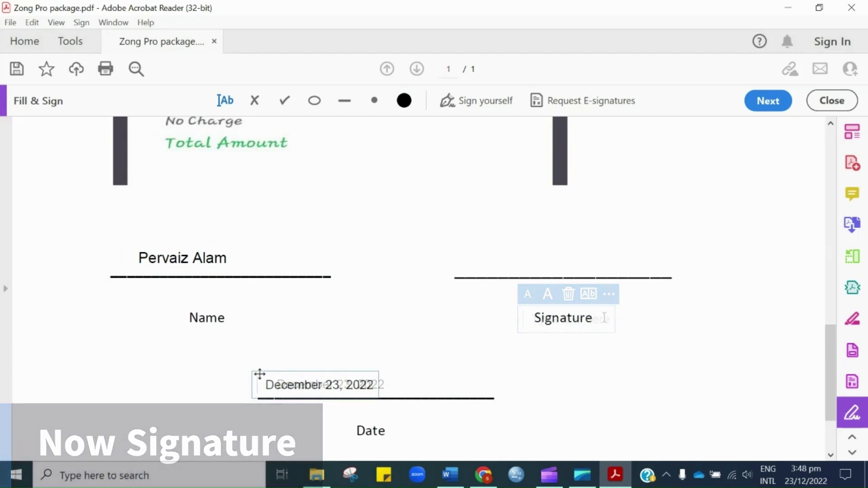
click(281, 328)
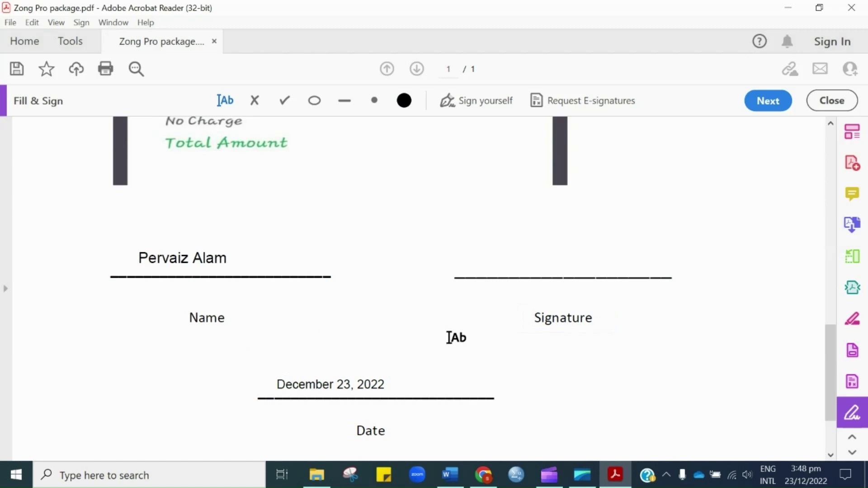
click(538, 317)
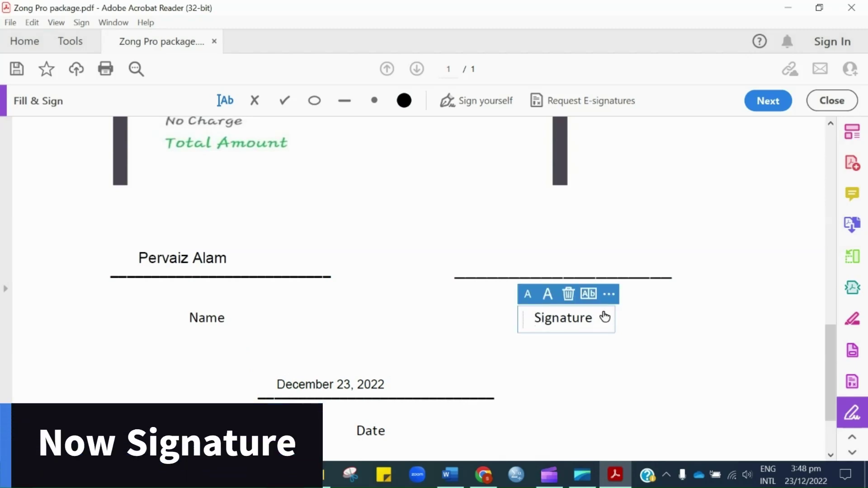
click(667, 304)
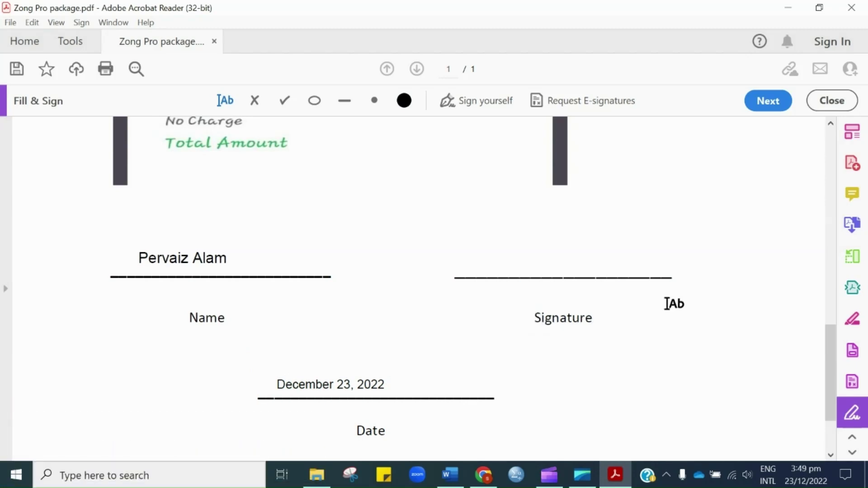
From All Tools, open Fill & Sign and choose Add Signature under Sign yourself.
click(69, 43)
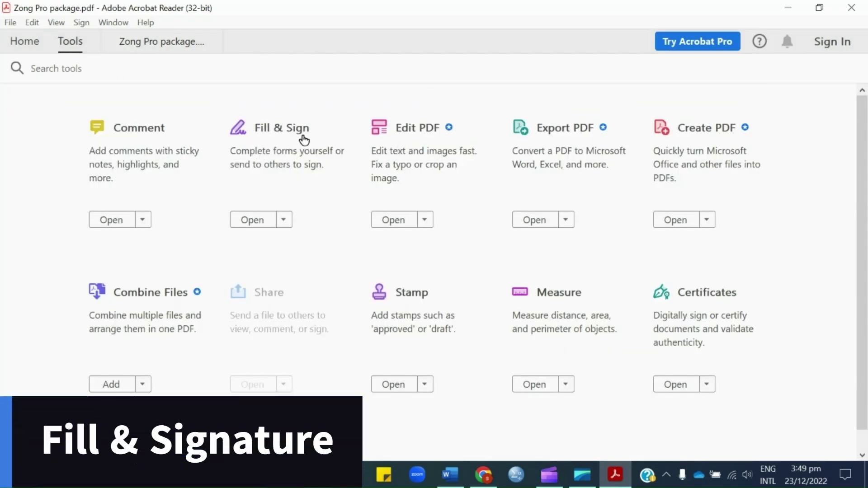
click(286, 129)
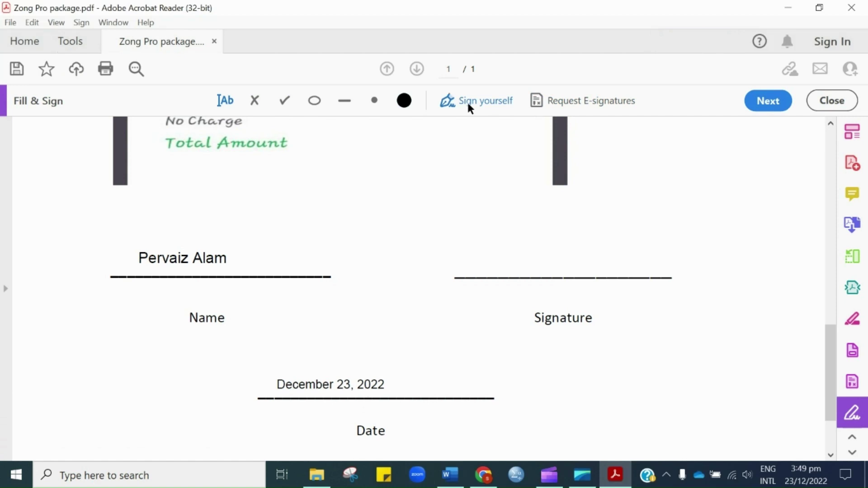
click(468, 104)
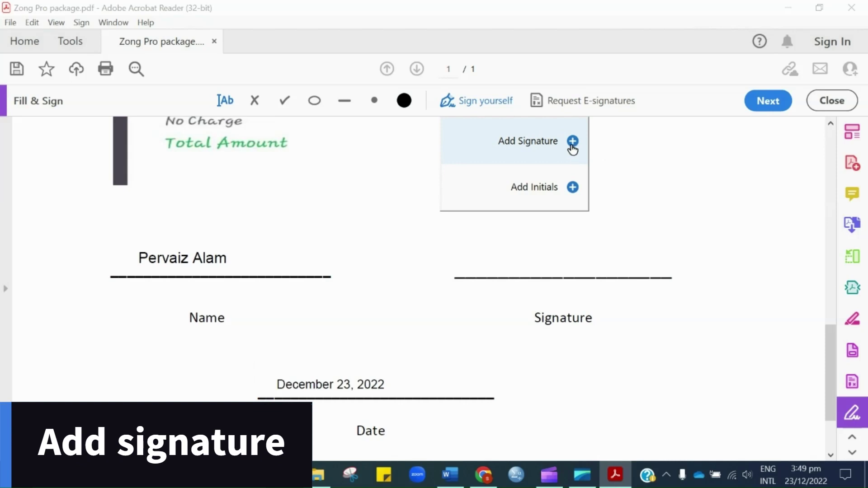
click(573, 141)
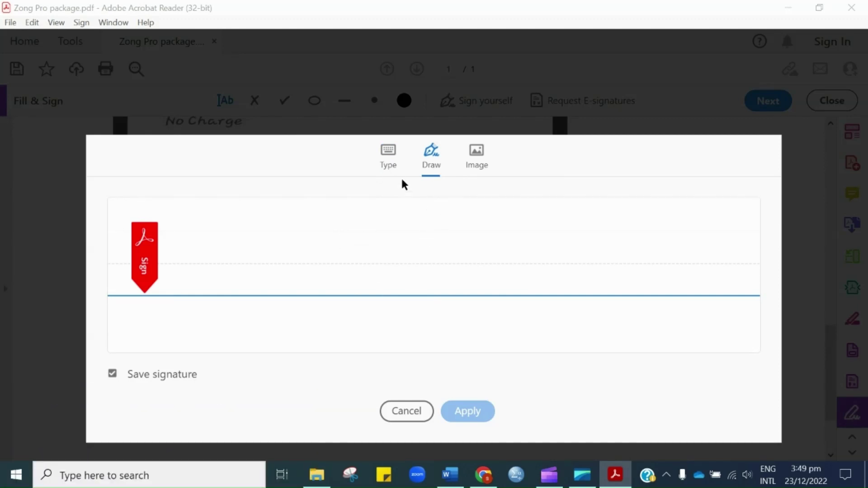
Create the signature from the Sign image on the Desktop and apply it.
click(475, 161)
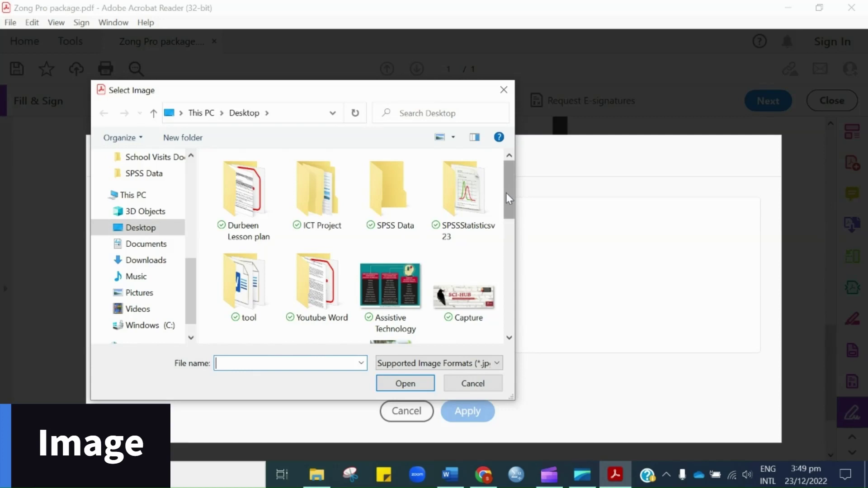
drag(509, 198, 516, 292)
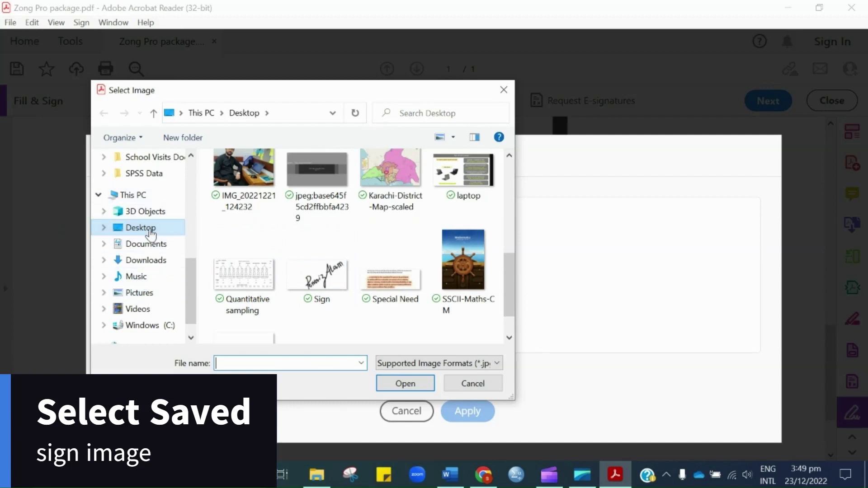
click(315, 266)
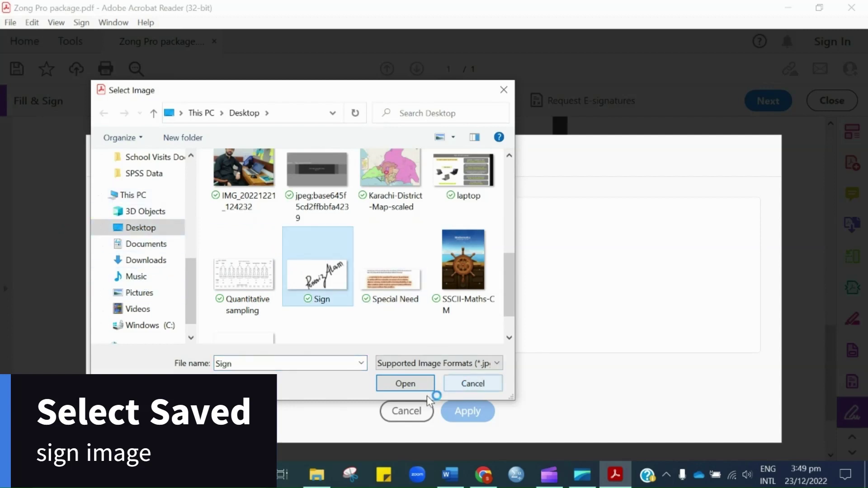
click(398, 383)
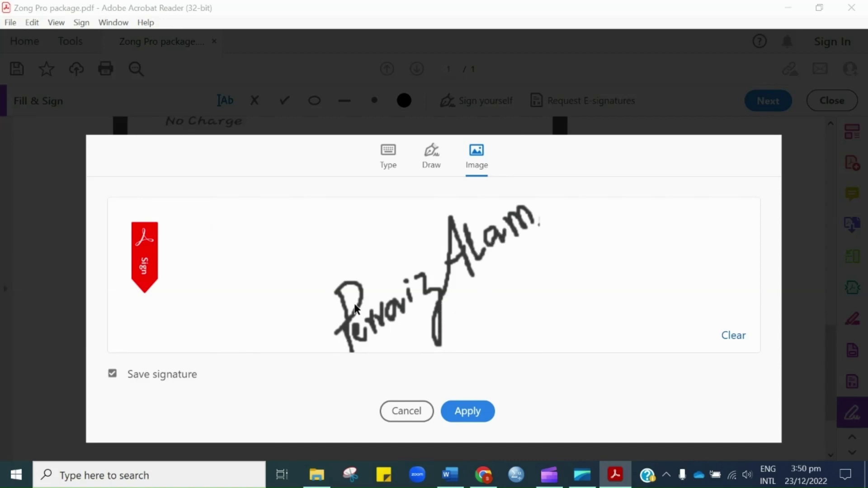
click(461, 415)
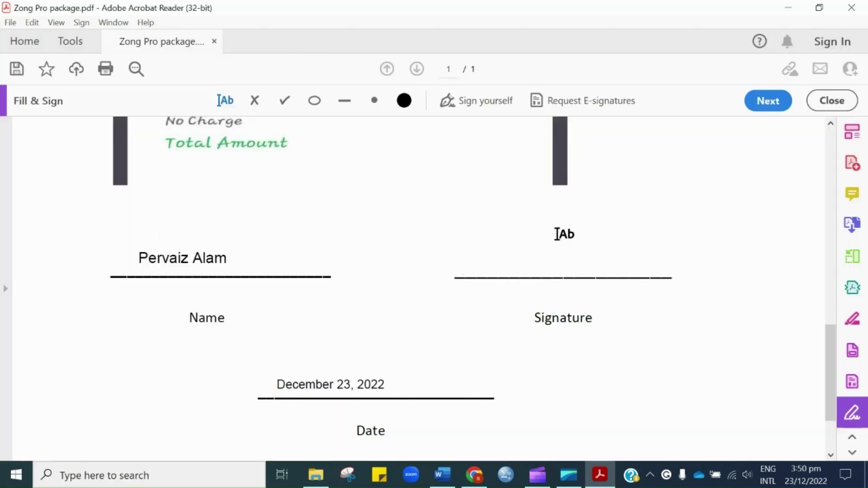
Place the saved image signature on the receipt's Signature line, nudged slightly right.
click(474, 99)
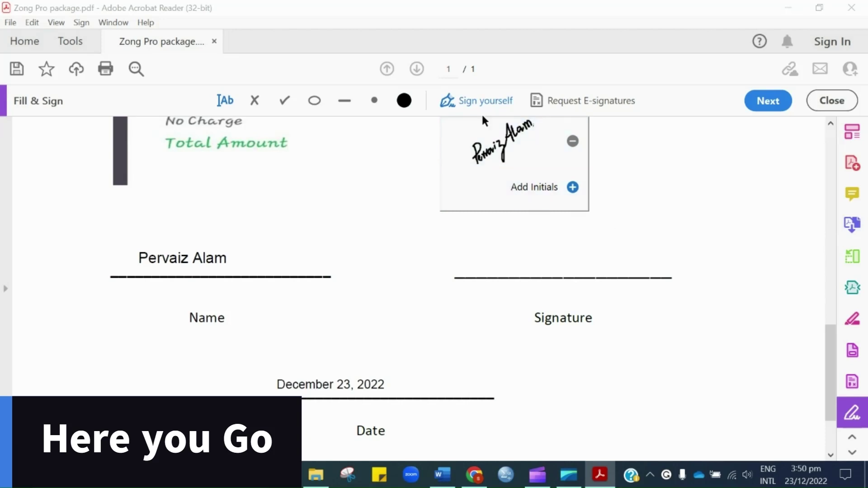
click(513, 150)
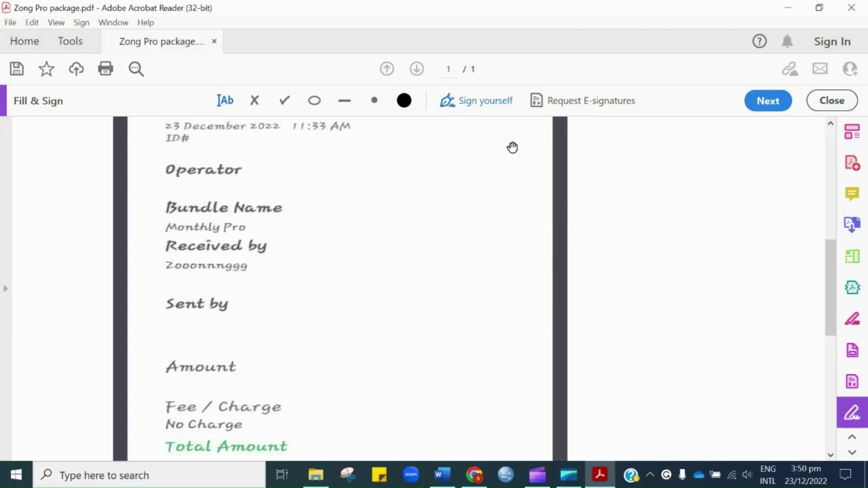
scroll(569, 235, down, 3)
scroll(553, 233, down, 2)
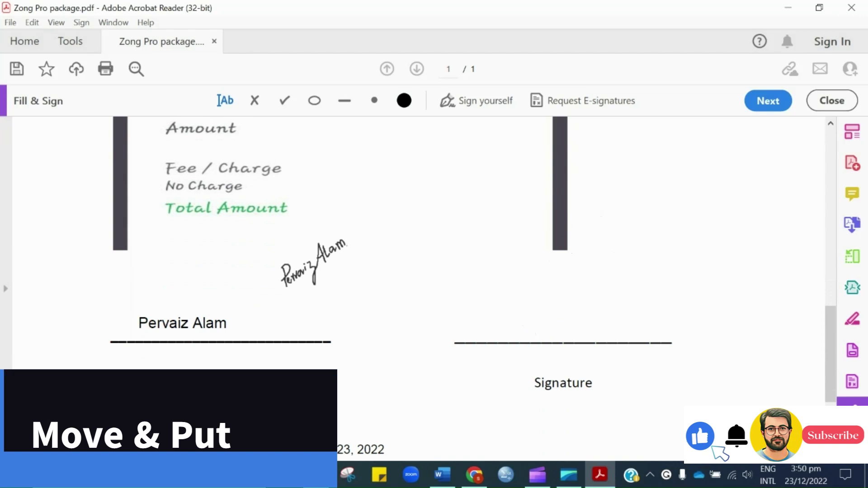
scroll(556, 299, down, 1)
scroll(565, 311, down, 1)
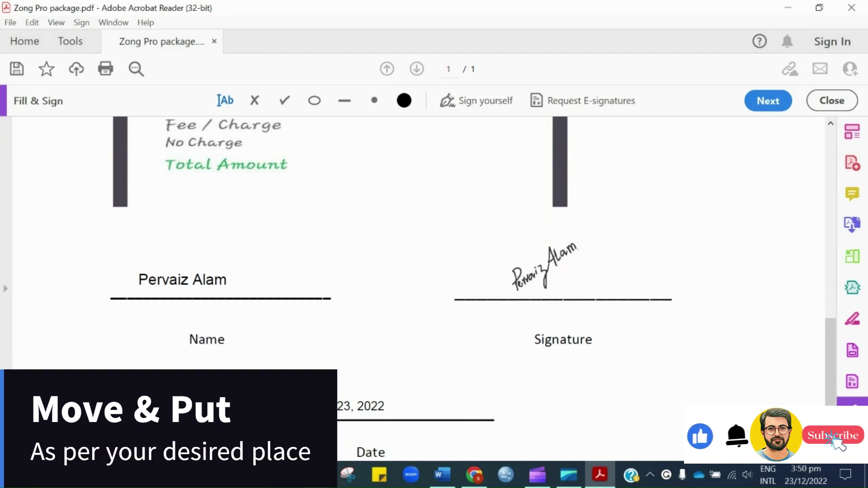
click(579, 285)
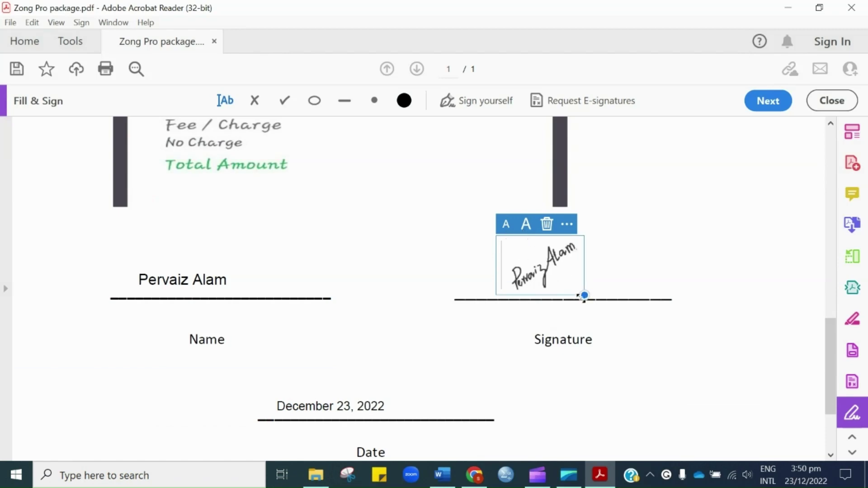
drag(576, 282, 580, 280)
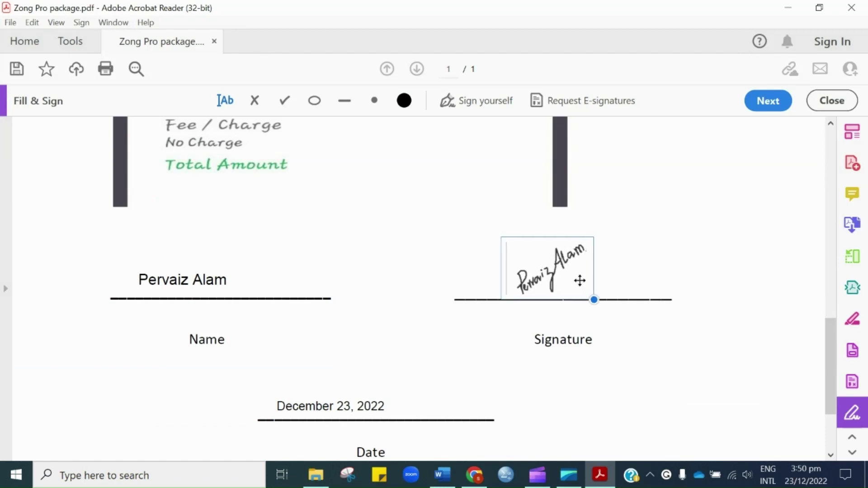
click(624, 264)
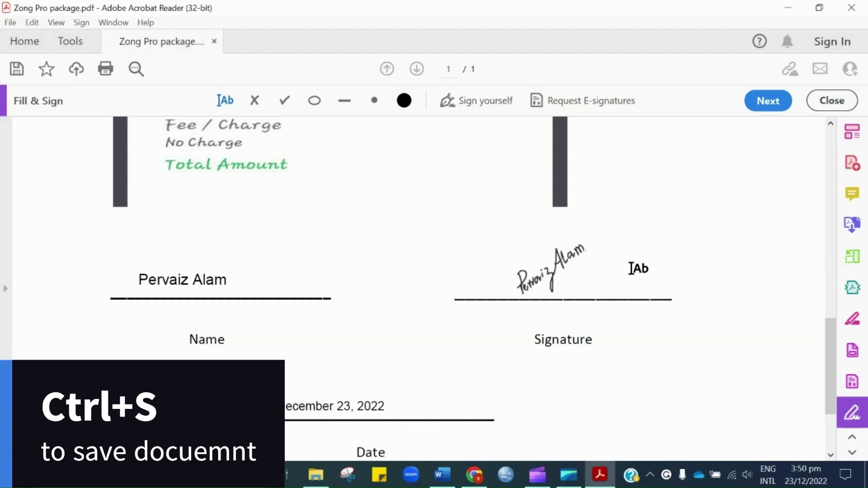
Save the signed receipt to the Desktop as 'Zong Pro package signatrure.pdf'.
key(ctrl+s)
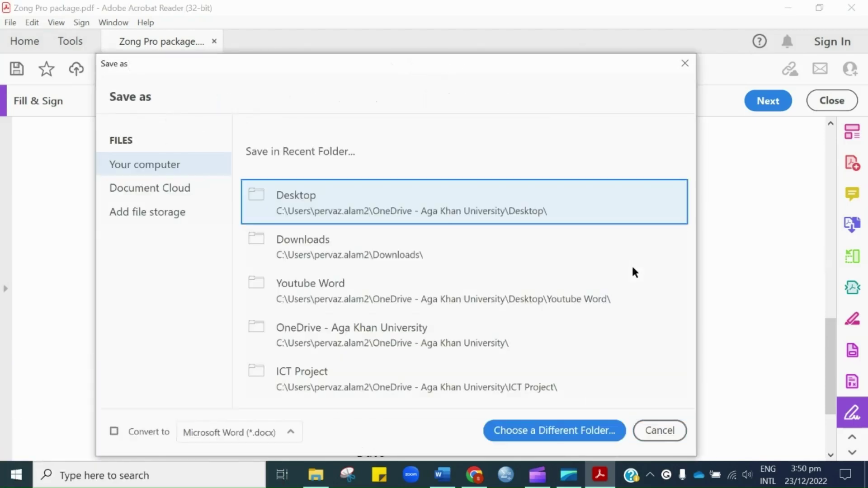
click(337, 208)
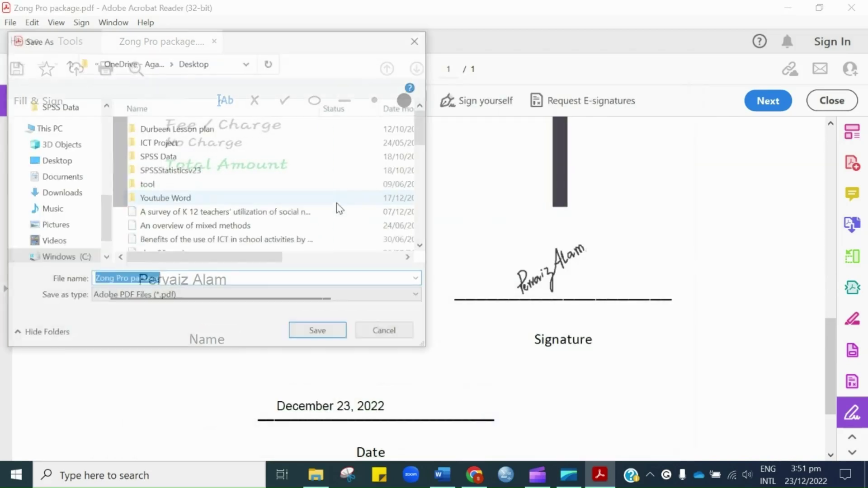
click(44, 163)
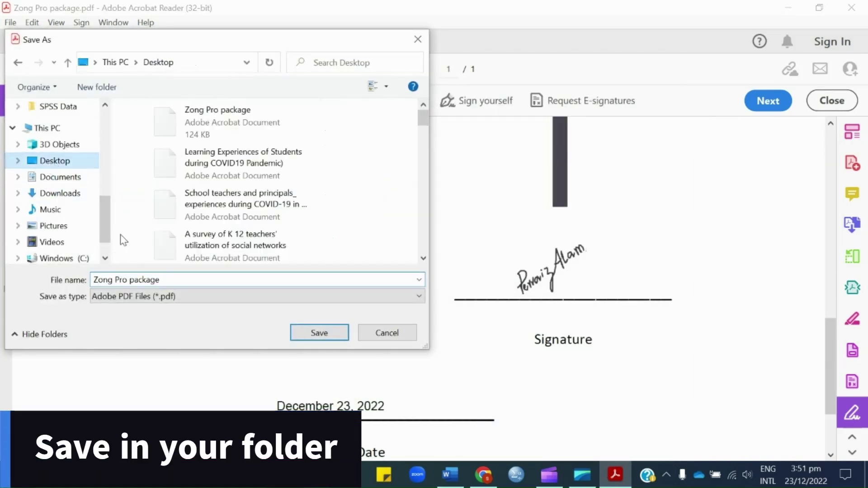
click(168, 283)
click(168, 283)
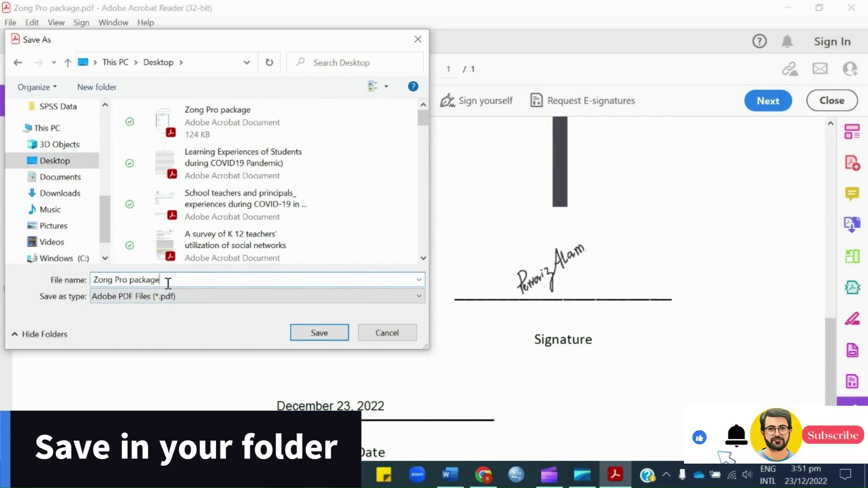
text(signature)
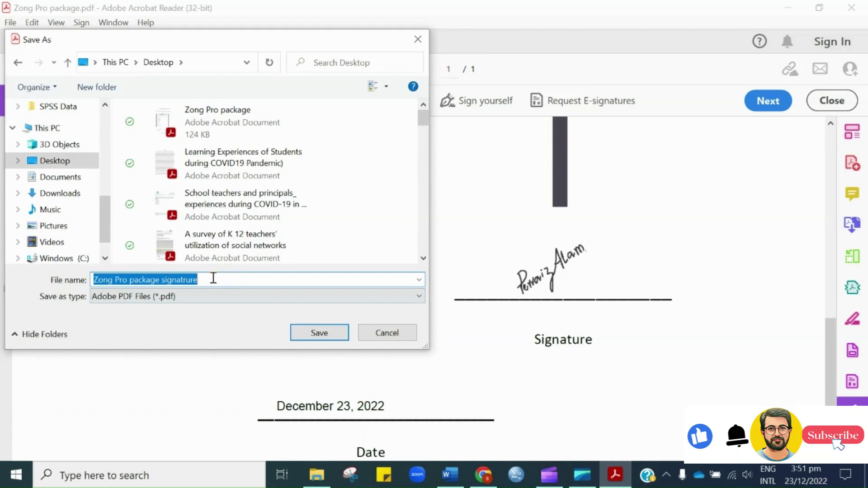
click(308, 331)
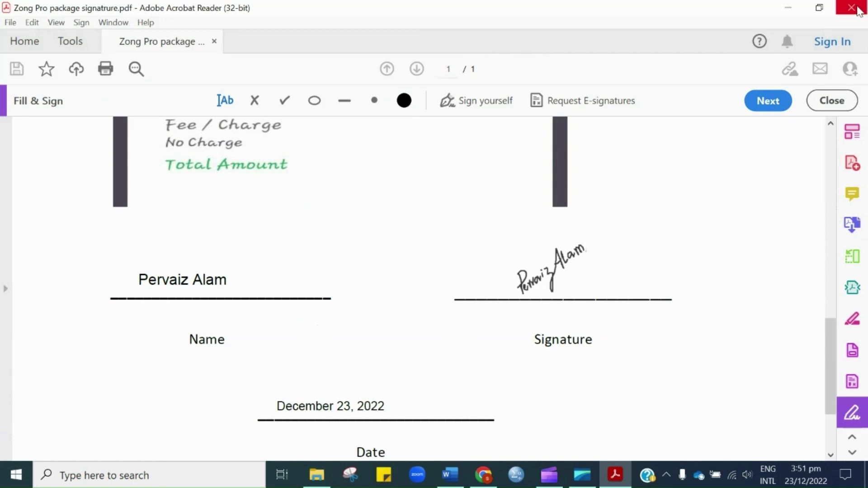
Close Acrobat, then reopen Zong Pro package signatrure.pdf from the Desktop and scroll to the signature.
click(852, 7)
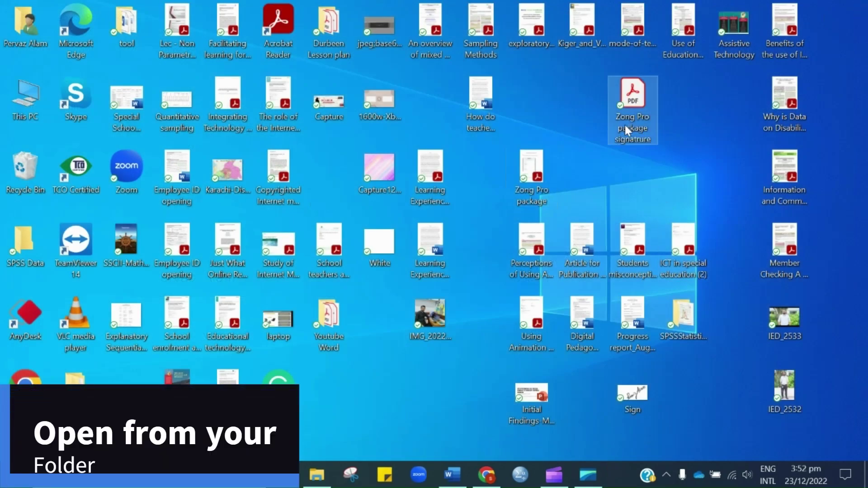
double_click(632, 103)
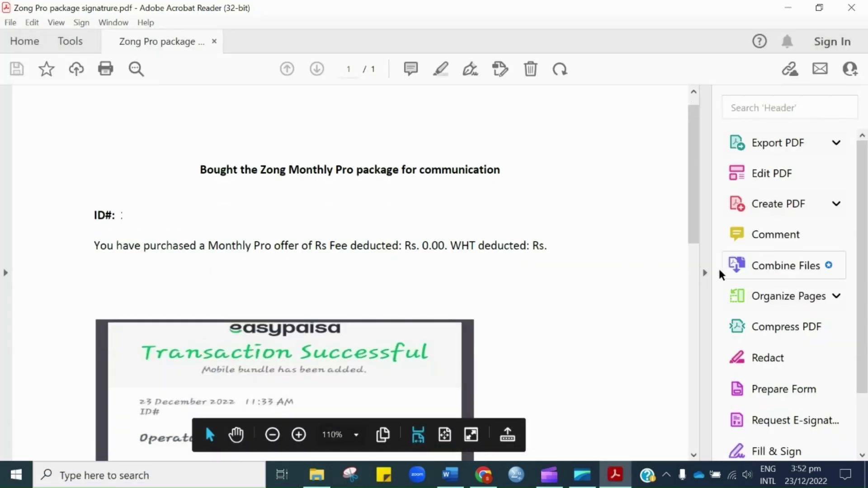
click(705, 272)
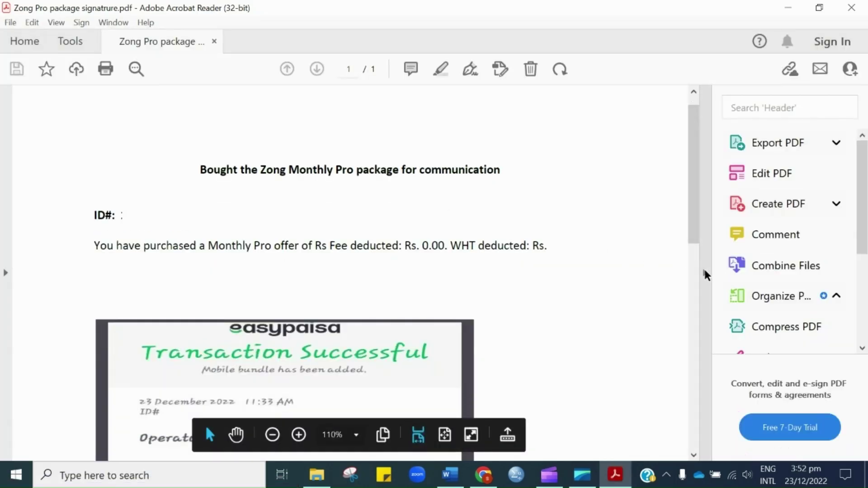
scroll(624, 235, down, 2)
scroll(622, 224, down, 3)
scroll(622, 224, down, 3)
scroll(622, 224, down, 3)
scroll(621, 224, down, 2)
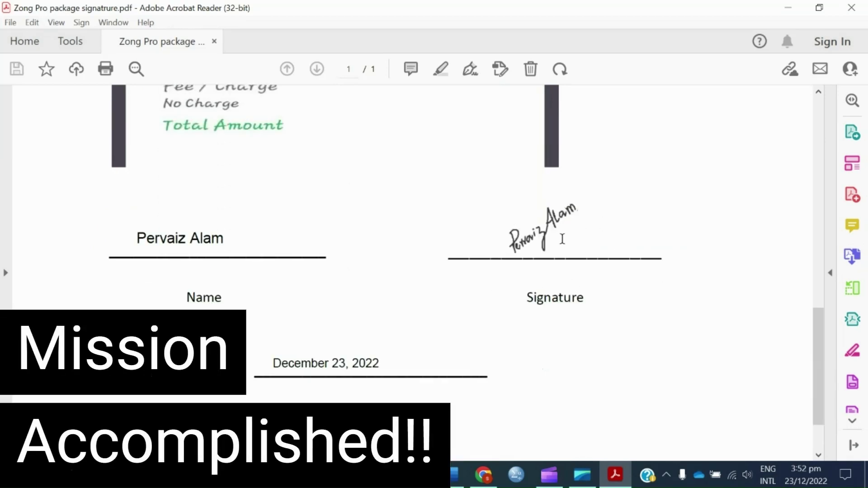
mouse_move(818, 370)
mouse_down()
mouse_move(814, 352)
mouse_move(815, 379)
mouse_up()
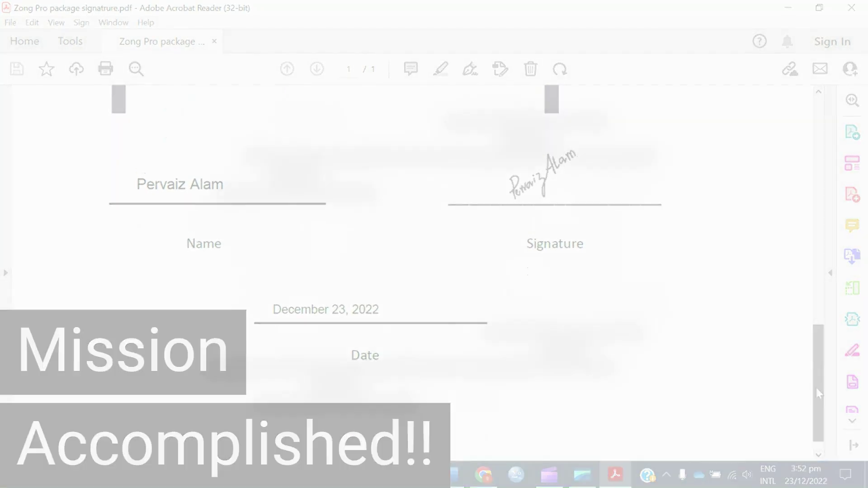